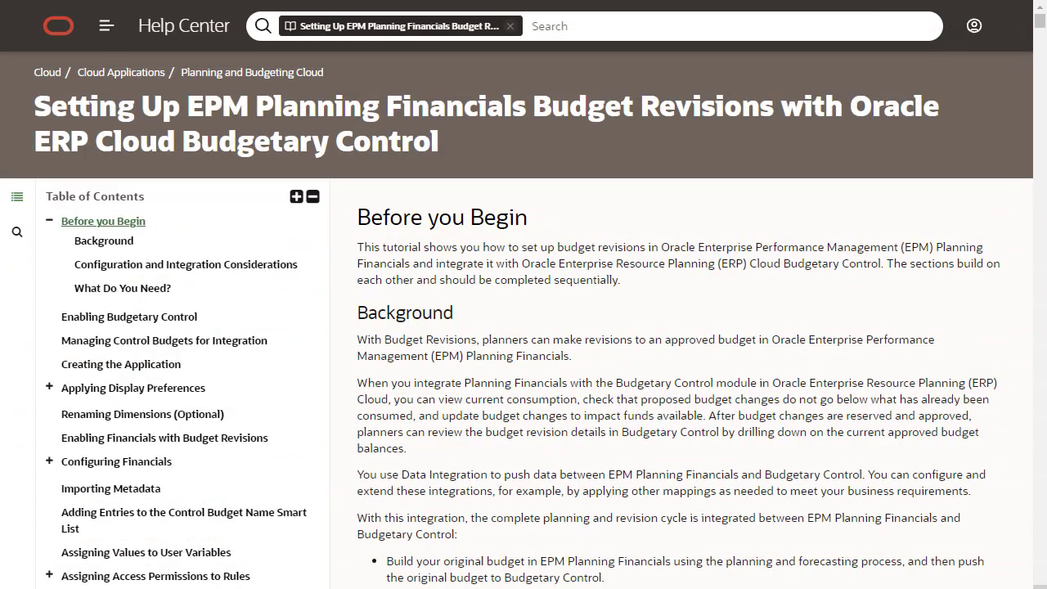
Scroll through the tutorial's Configuration and Integration Considerations section.
scroll(523, 328, "down", 9)
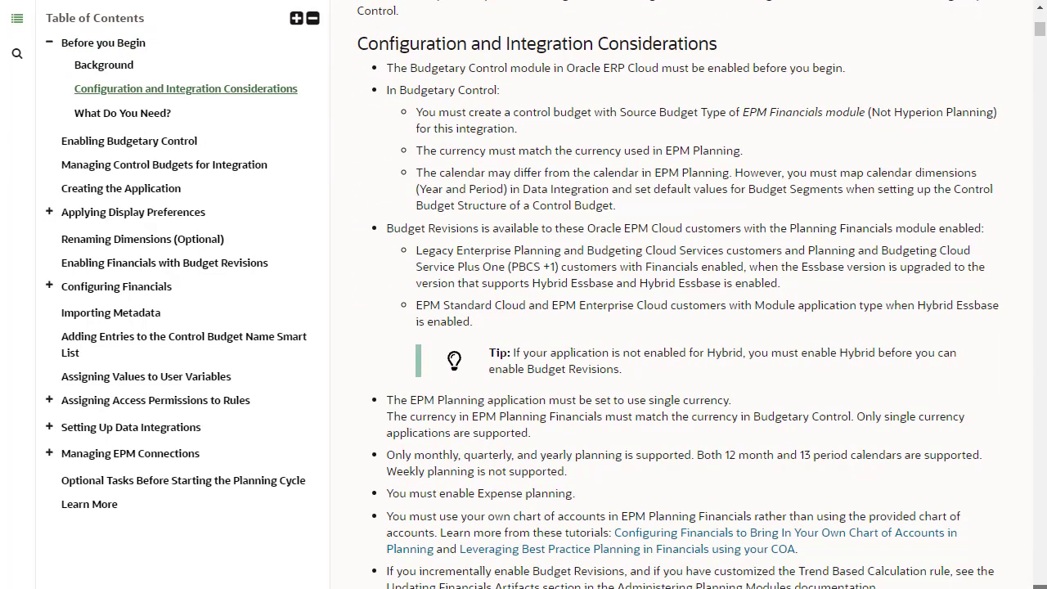
scroll(523, 327, "down", 6)
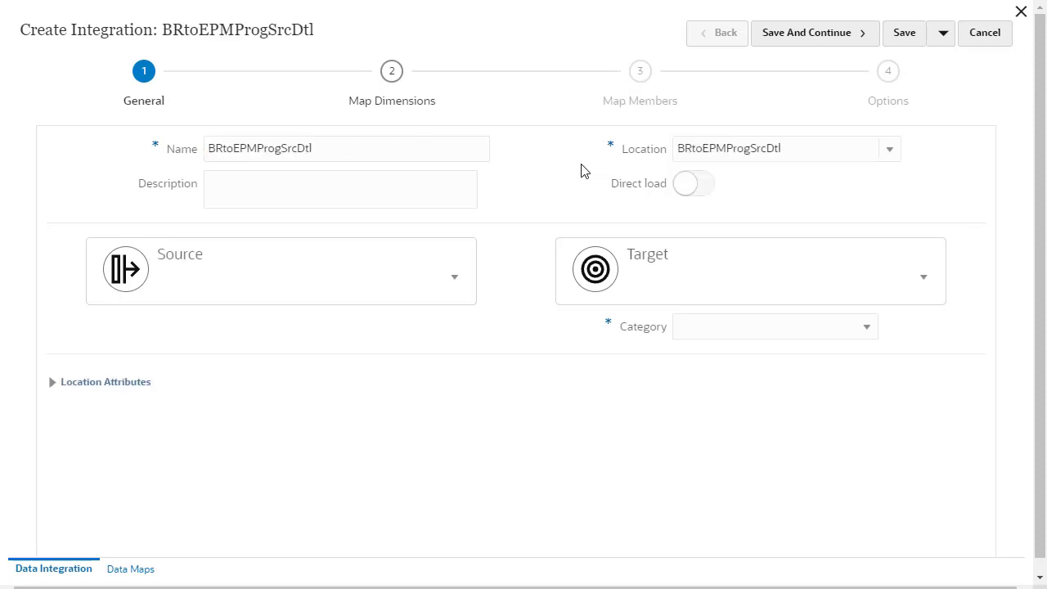
Set source ProgBud-OEP_FS_BAR, target XCC_PRCVisionCityControlB_BAR, and functional currency USD.
left_click(454, 278)
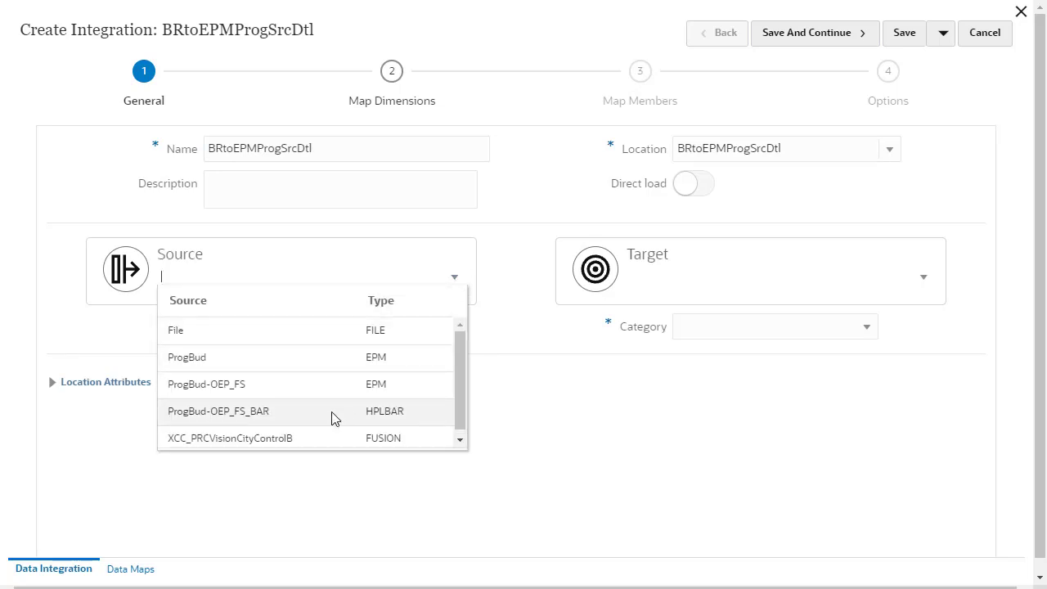
left_click(334, 417)
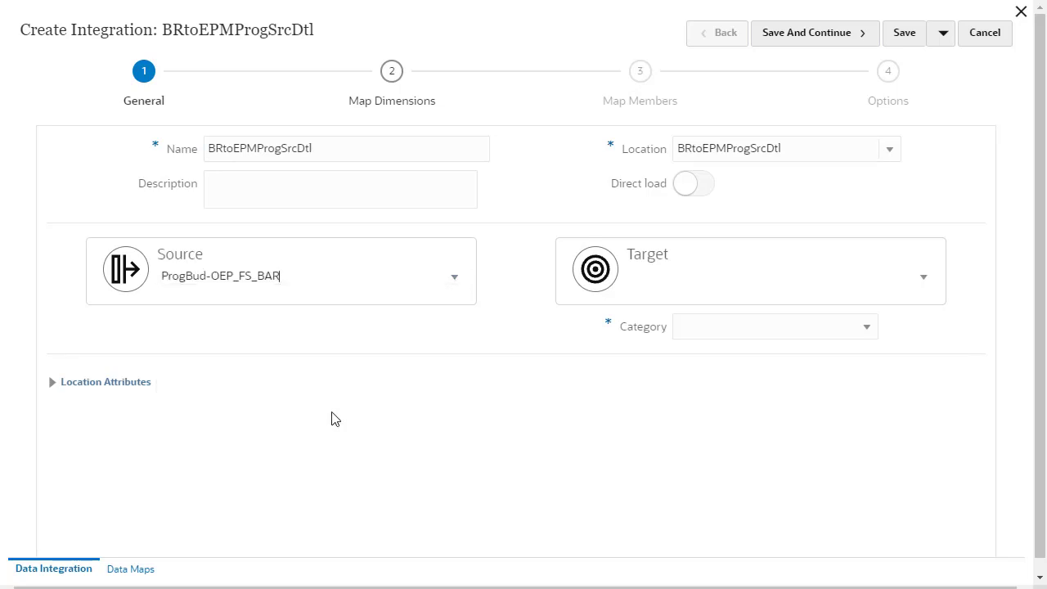
left_click(872, 279)
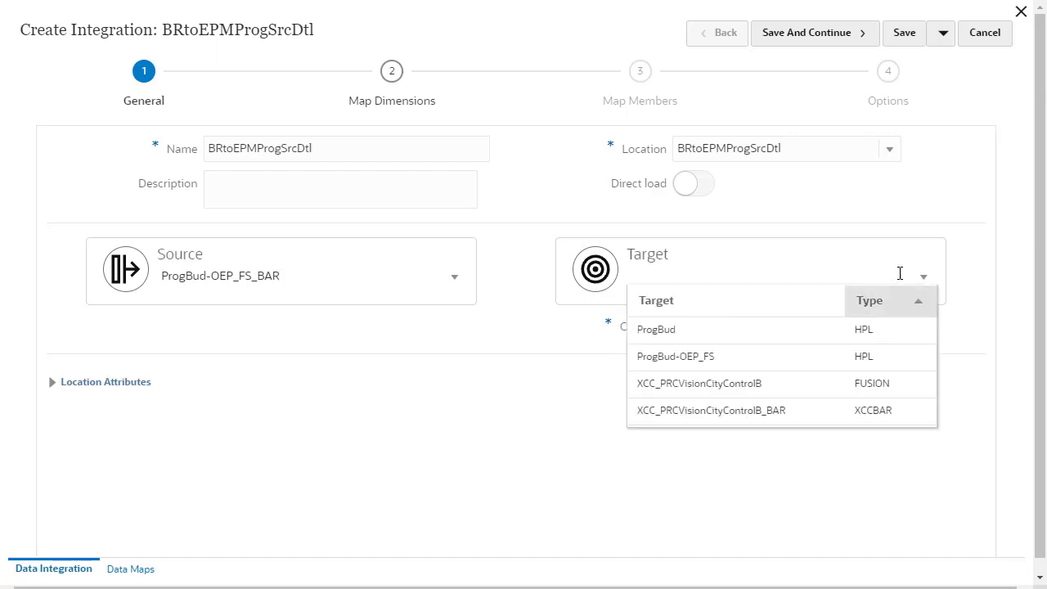
left_click(810, 414)
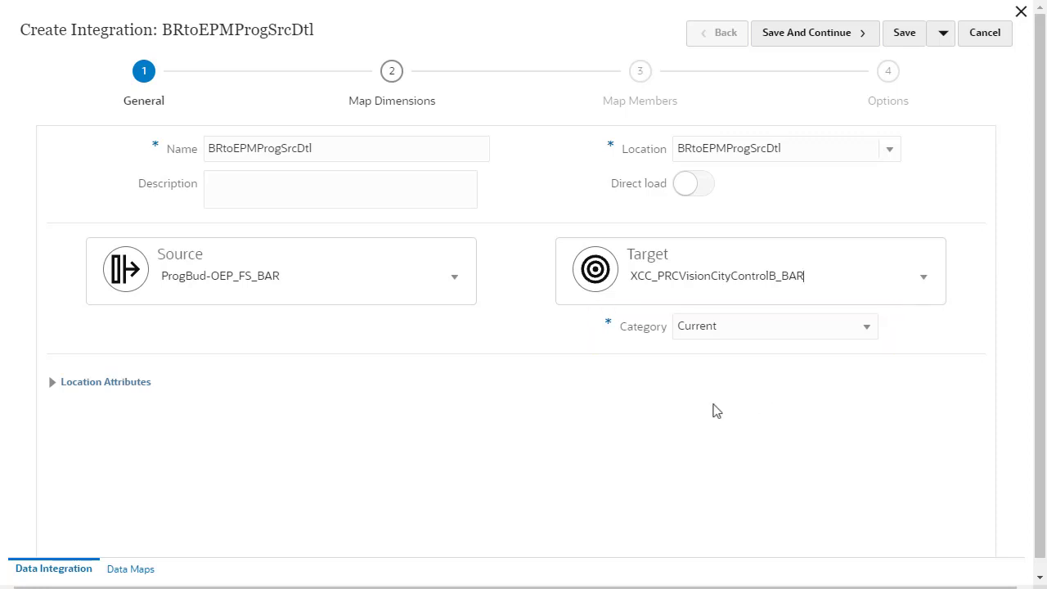
left_click(58, 385)
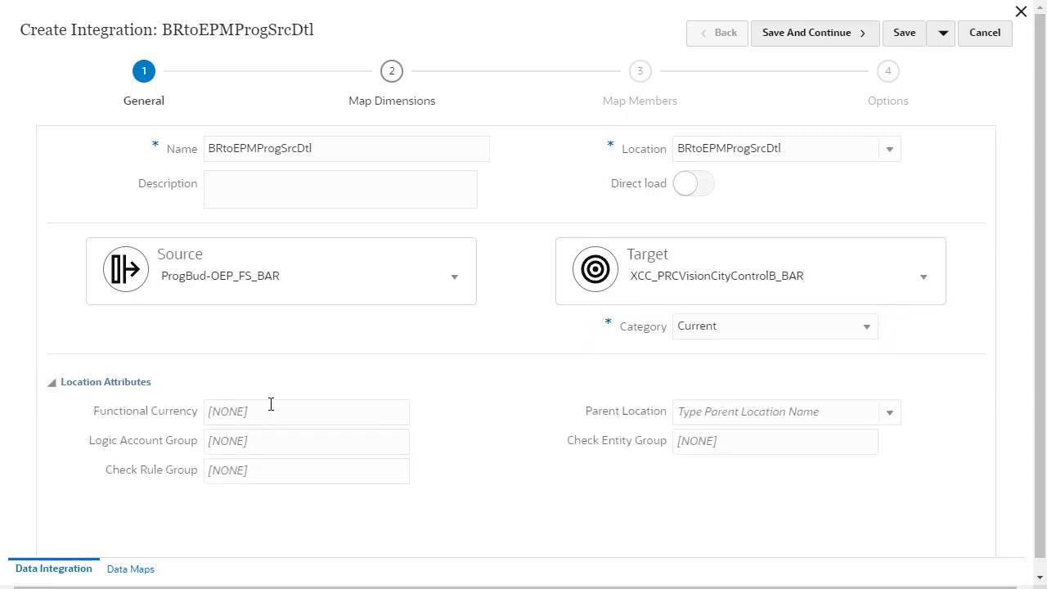
type("USD")
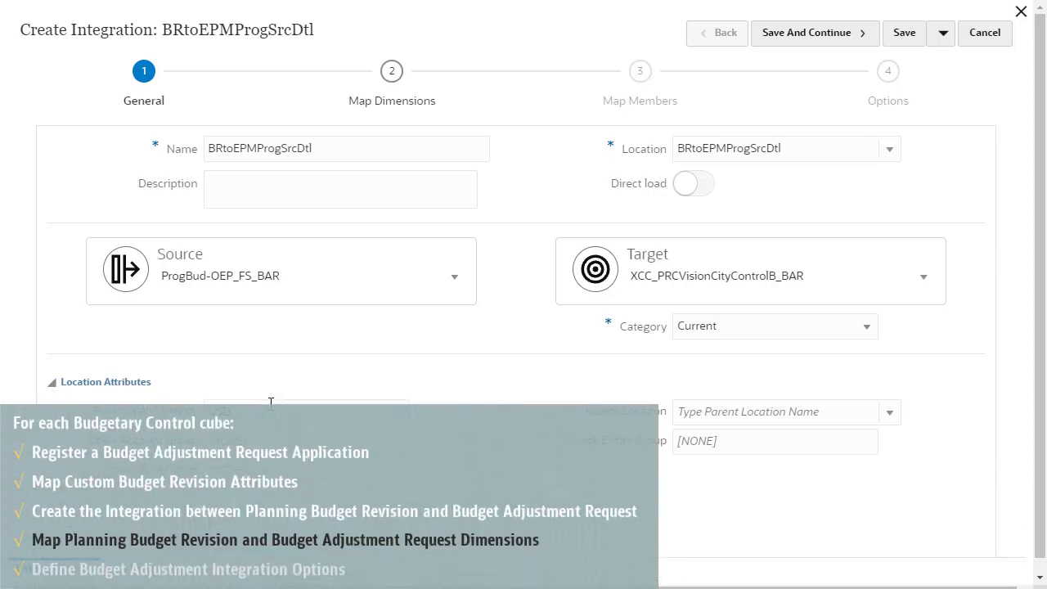
Save the general settings and set the import type to Delimited - All Data Type.
left_click(804, 40)
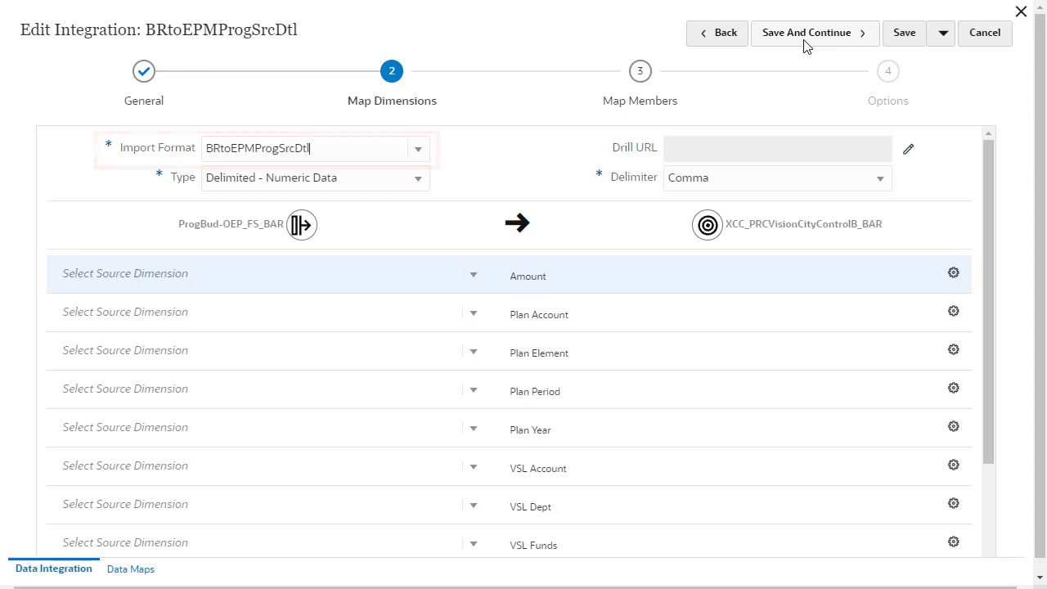
left_click(419, 185)
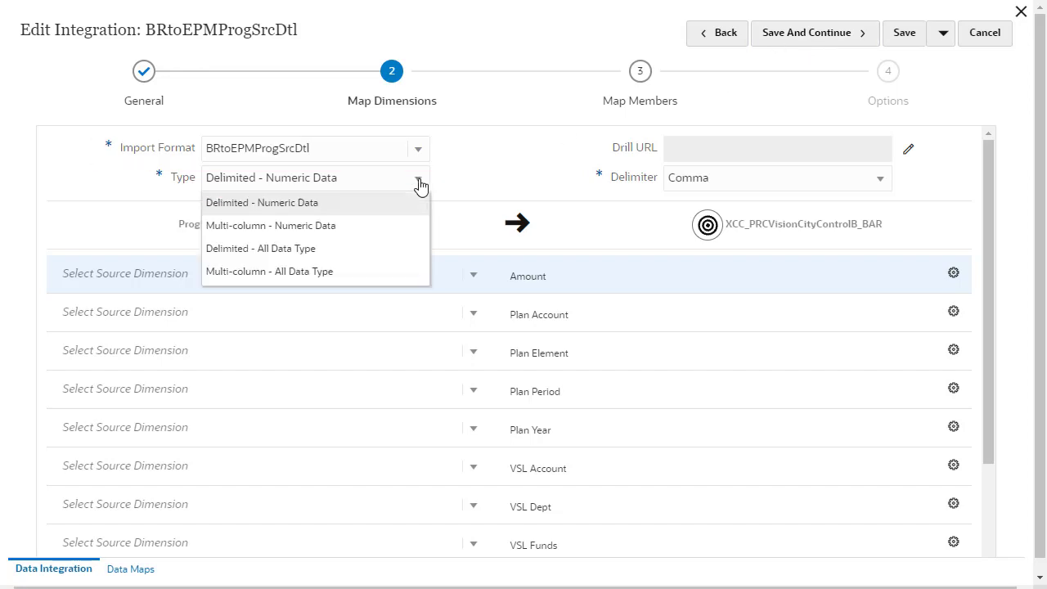
left_click(369, 248)
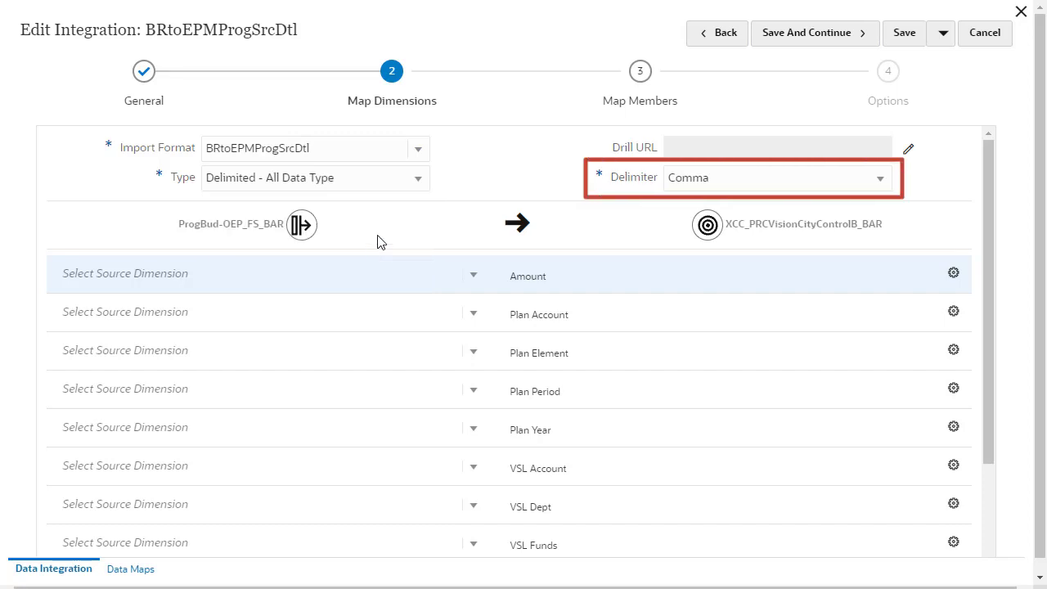
Map source Account to Plan Account with a copysource() target expression.
left_click(474, 316)
left_click(440, 337)
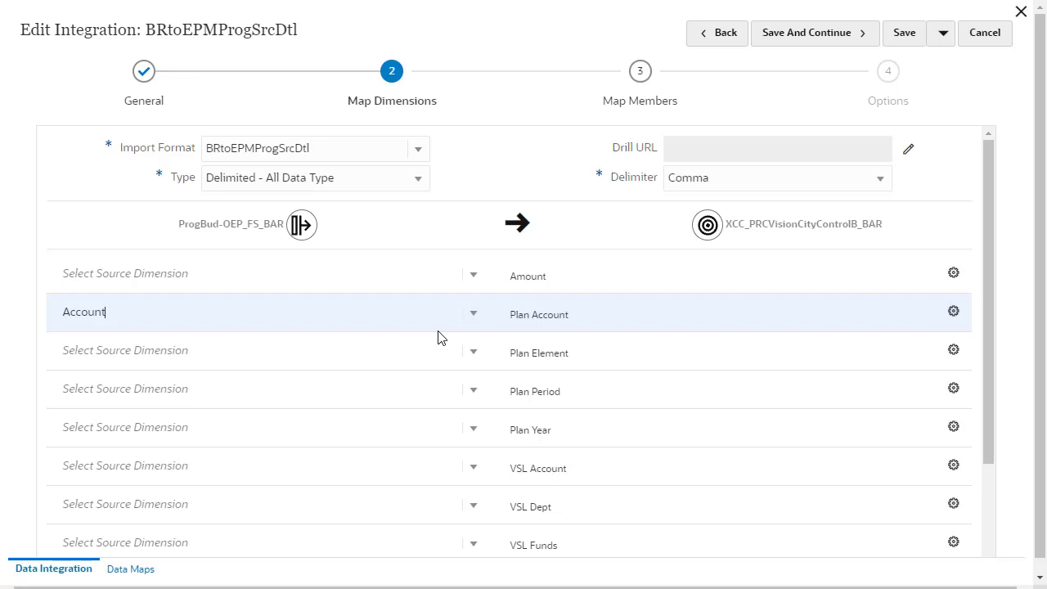
left_click(953, 312)
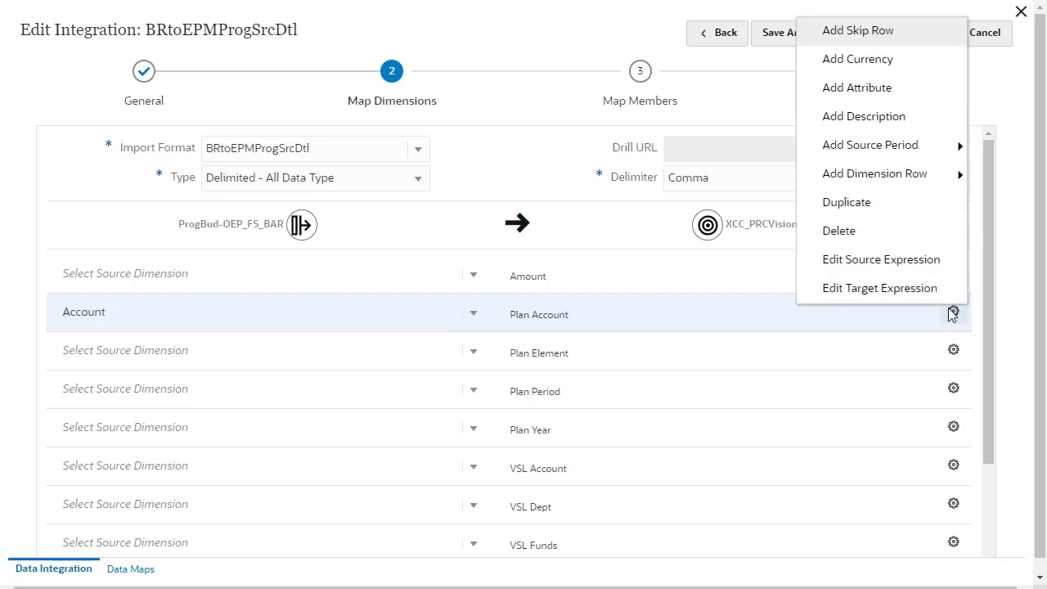
left_click(880, 288)
left_click(297, 204)
left_click(319, 159)
left_click(790, 130)
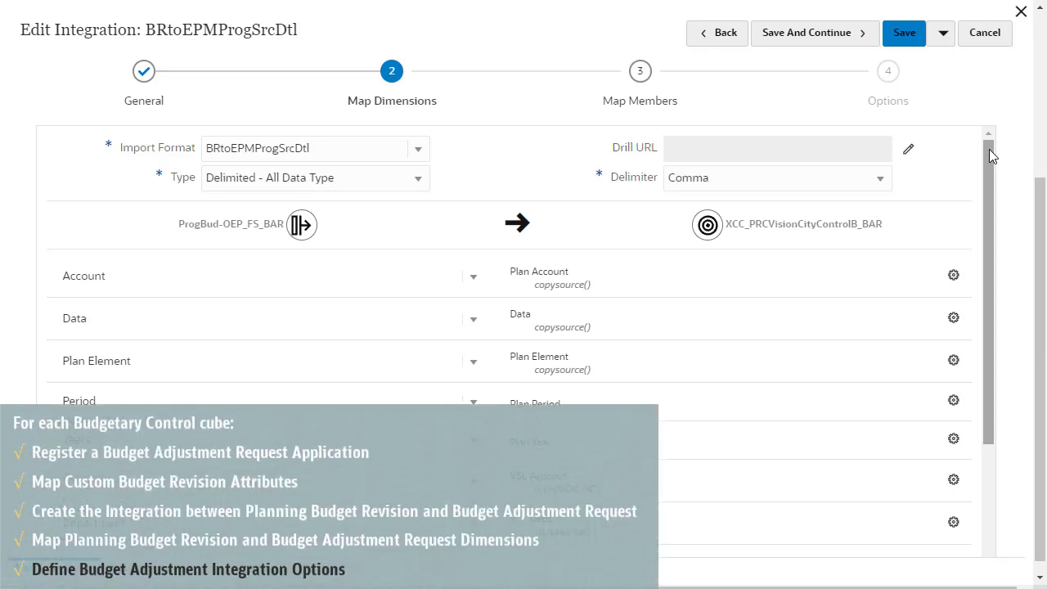
Advance through Map Members to Options, review them, and save and close BRtoEPMProgSrcDtl.
left_click(850, 36)
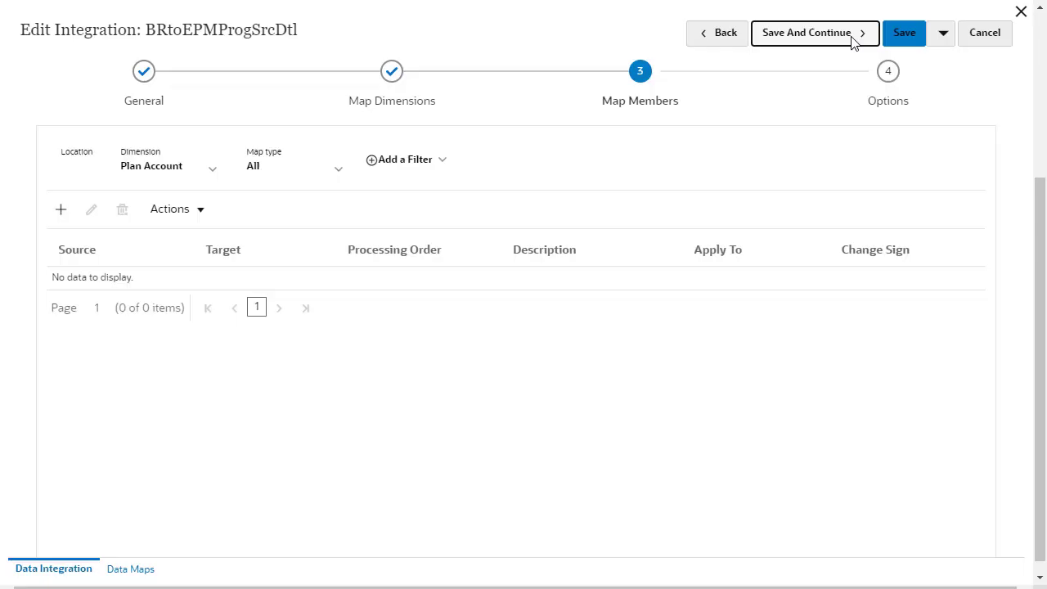
left_click(851, 39)
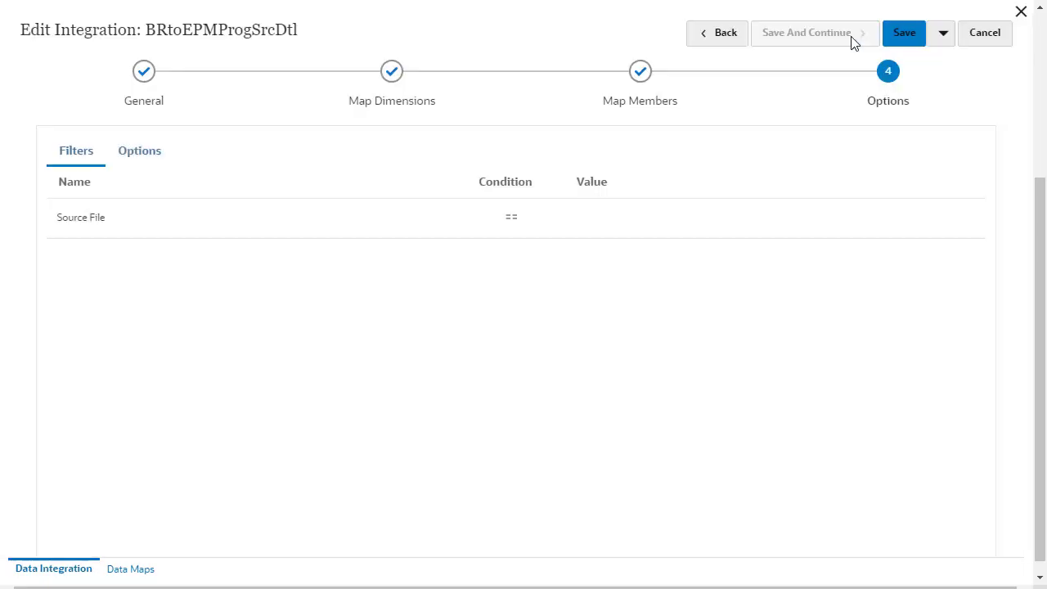
left_click(141, 154)
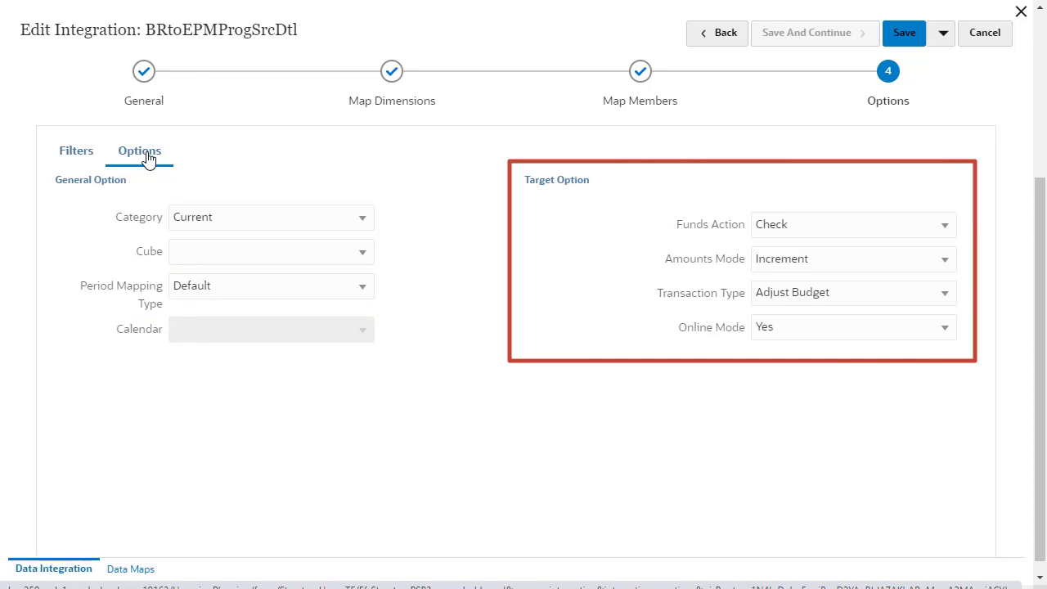
left_click(941, 37)
left_click(936, 64)
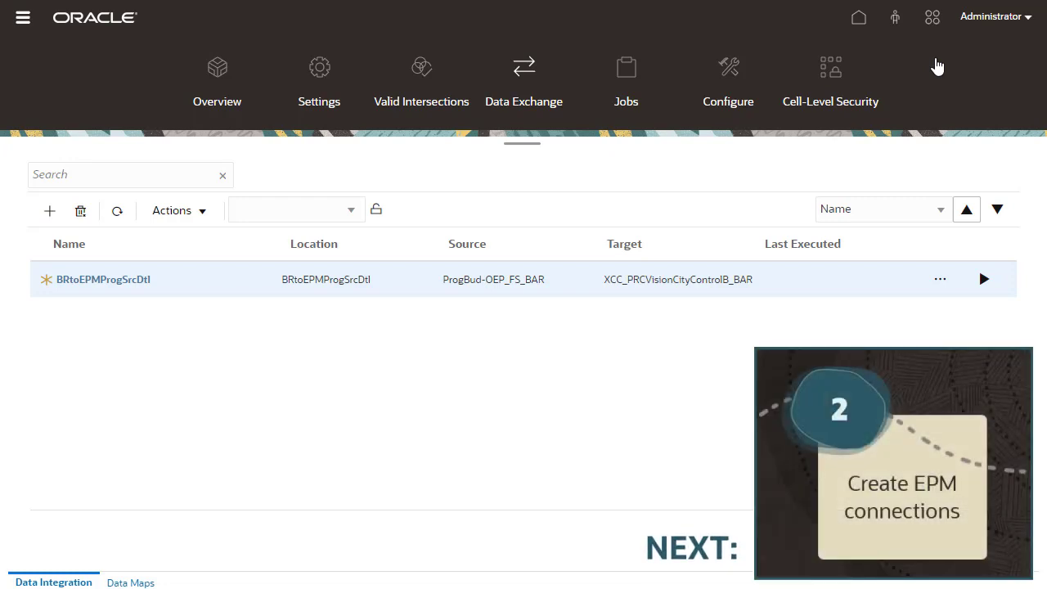
Start a new Fusion Budgetary Control connection from Manage Connections.
left_click(23, 20)
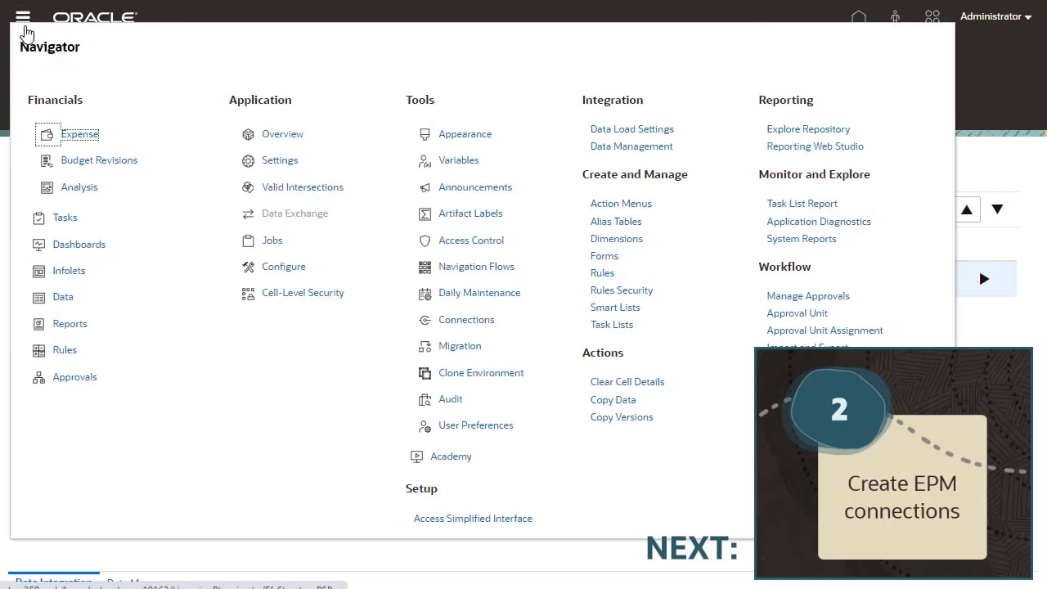
left_click(458, 320)
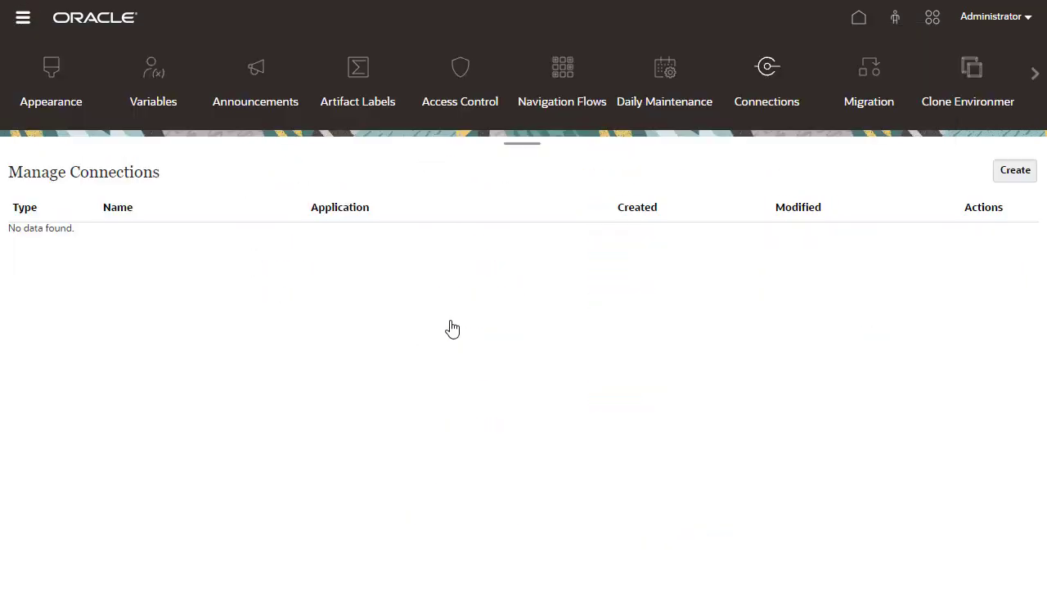
left_click(1004, 173)
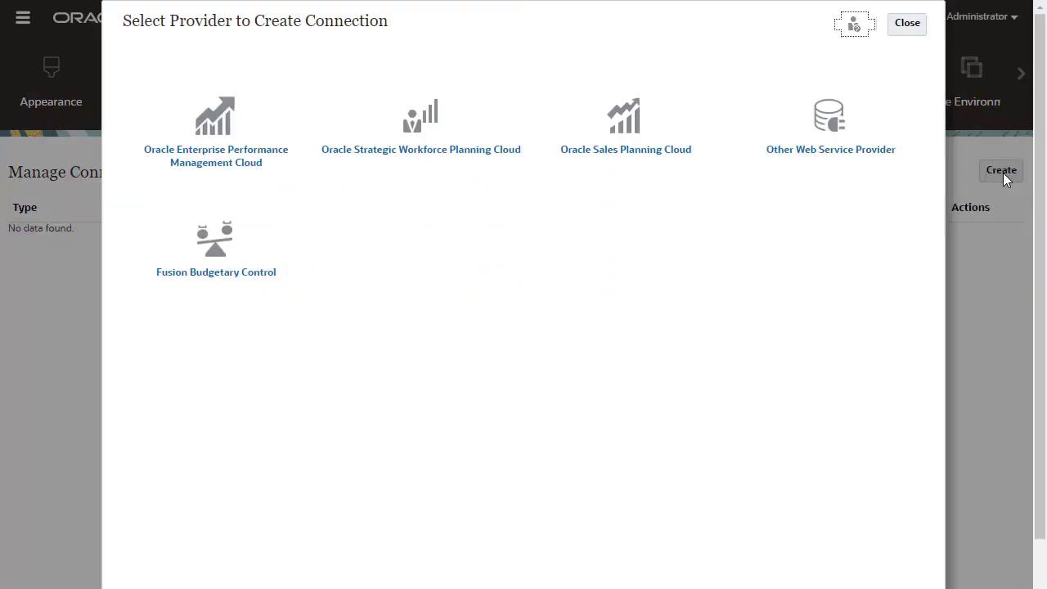
left_click(216, 241)
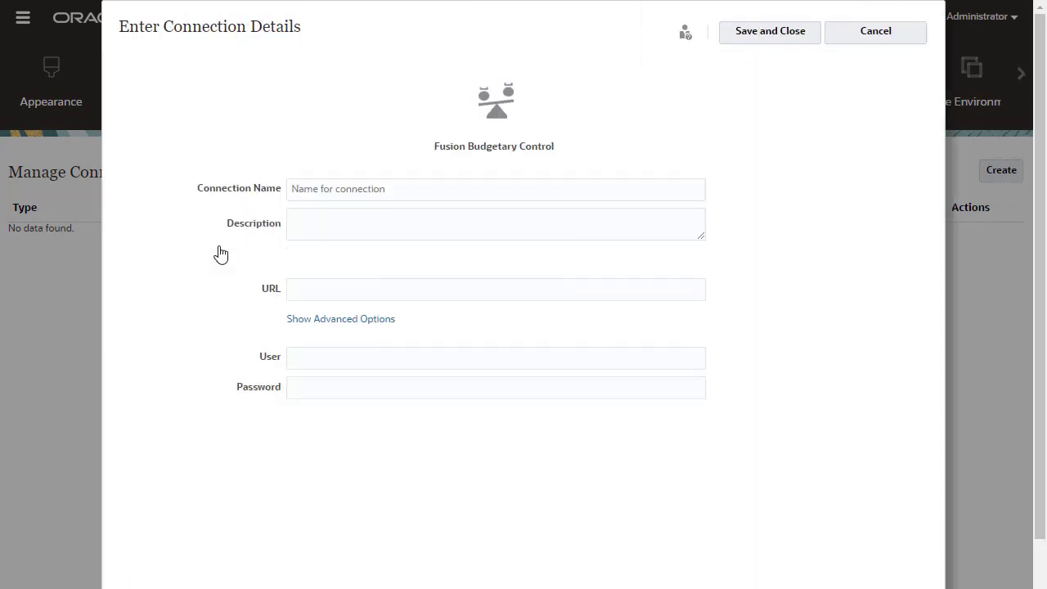
Save connection EPMXCCFUNDS, described as Funds Check, with its REST URL and password.
left_click(358, 196)
type("EPMXCCFUNDS")
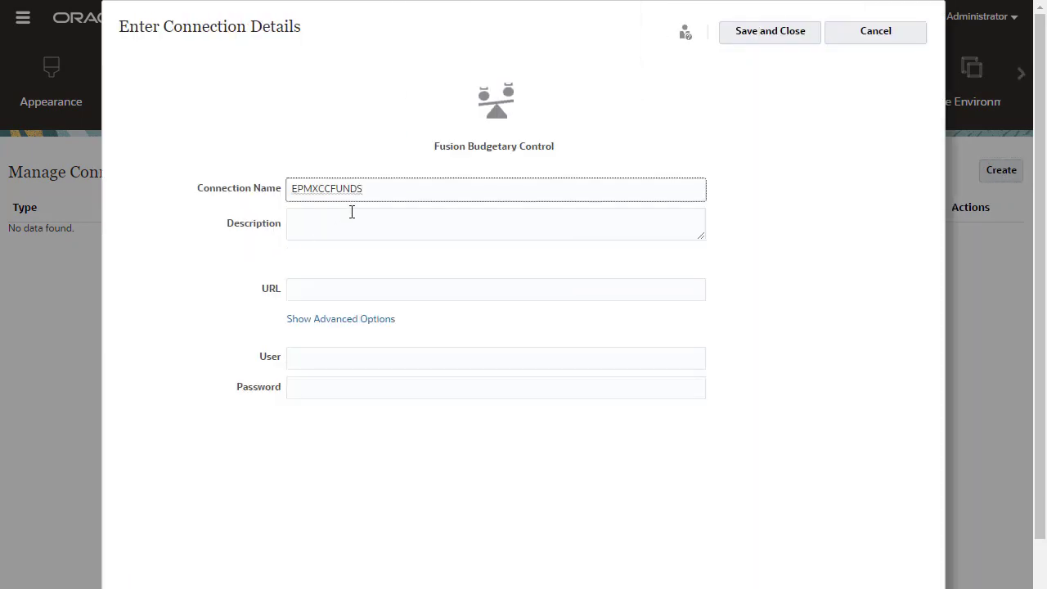
left_click(351, 213)
type("Funds Check")
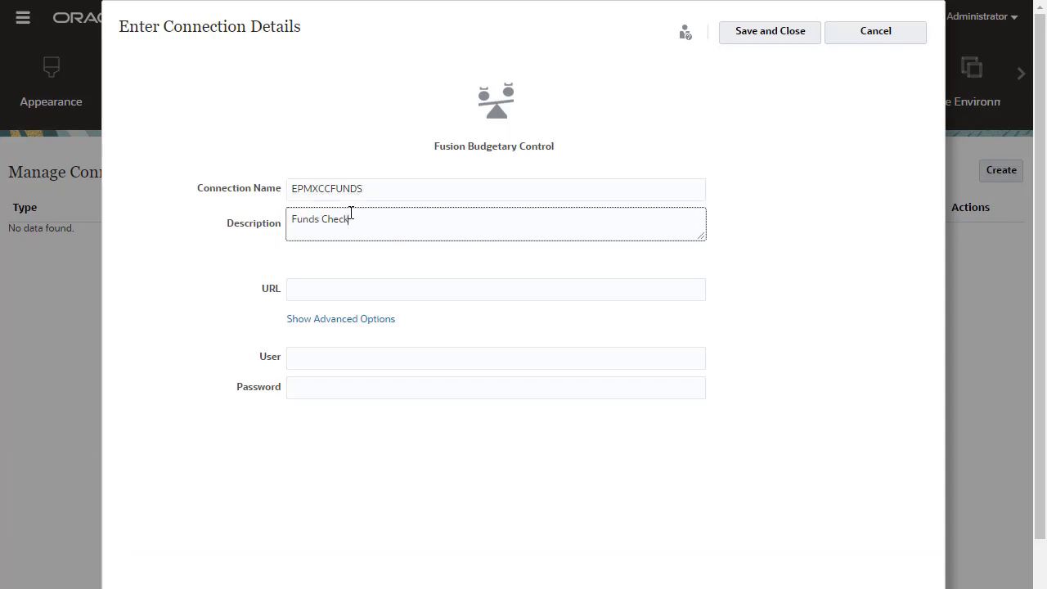
left_click(344, 283)
key("ctrl+v")
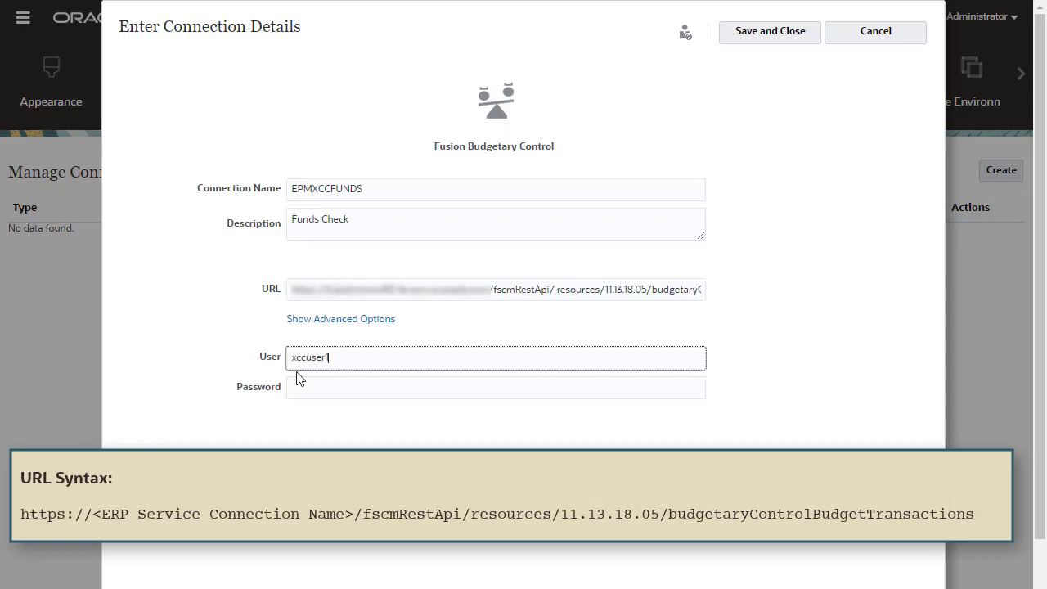
left_click(292, 383)
type("••••••")
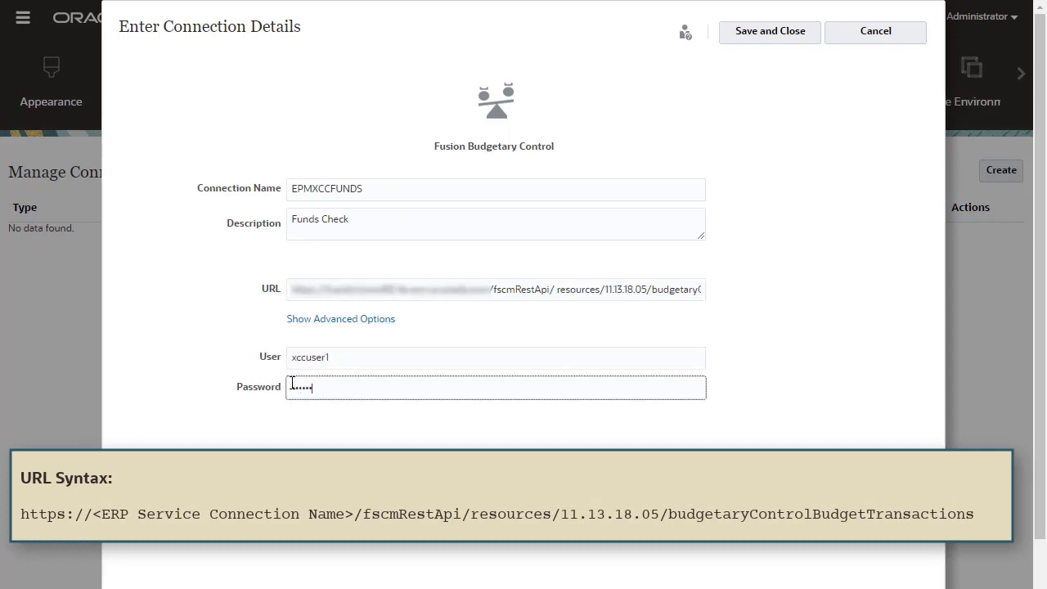
type("•")
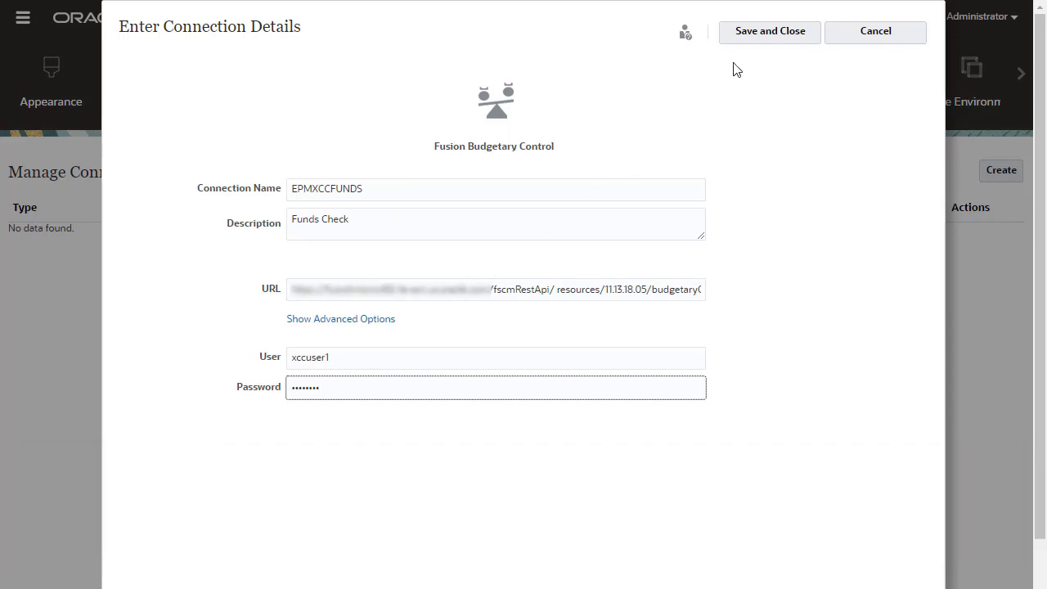
left_click(761, 39)
Create Fusion Budgetary Control connection EPMXCCVFR described as 'ERP Rest Services for View Funds Results'.
left_click(1013, 173)
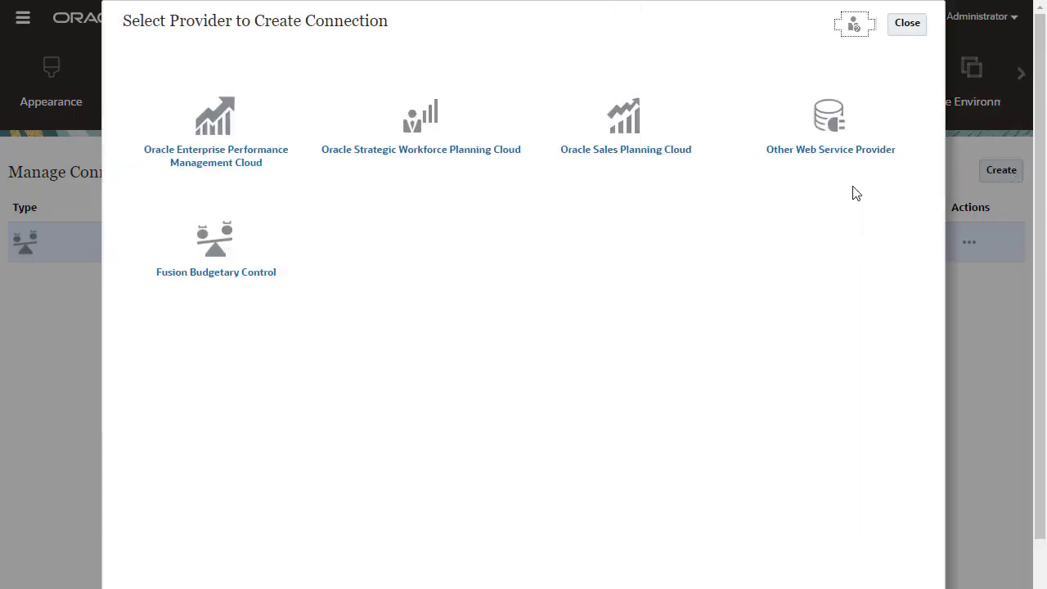
left_click(215, 263)
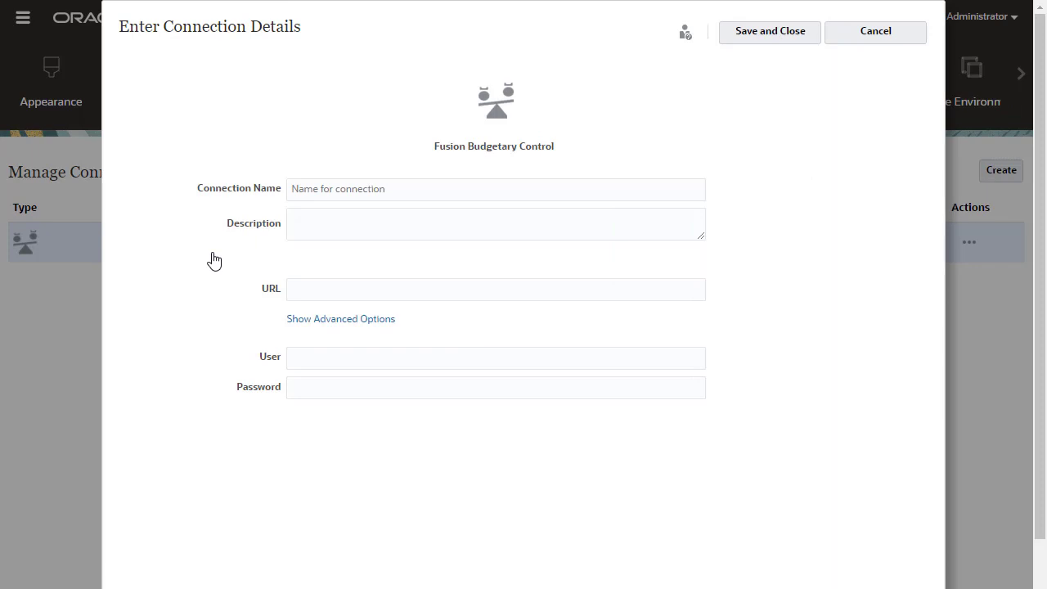
left_click(309, 189)
type("EPMXCCVFR")
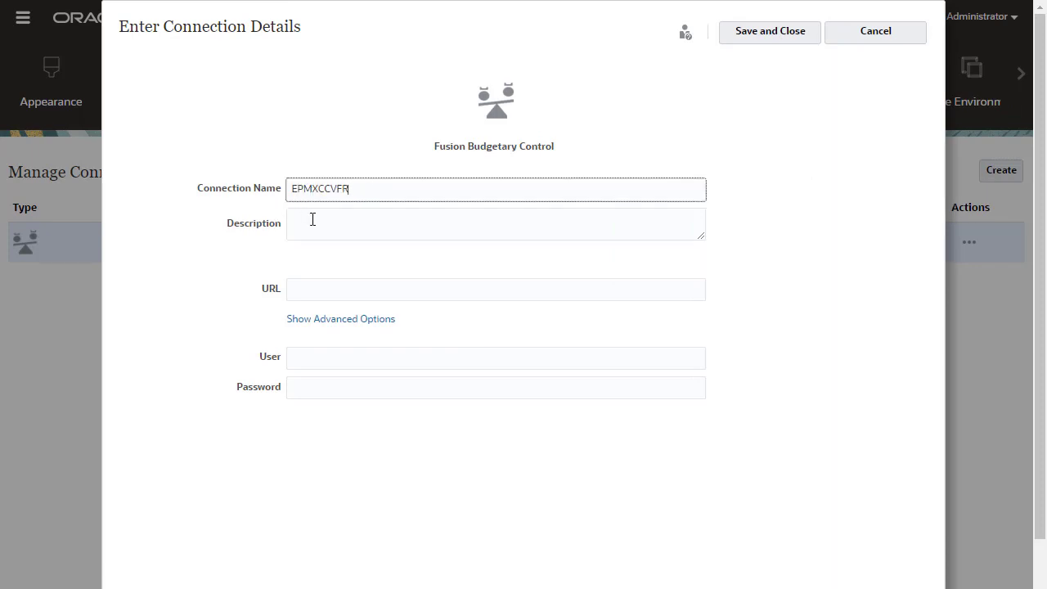
left_click(313, 219)
type("ERP Rest Services for View Funds Results")
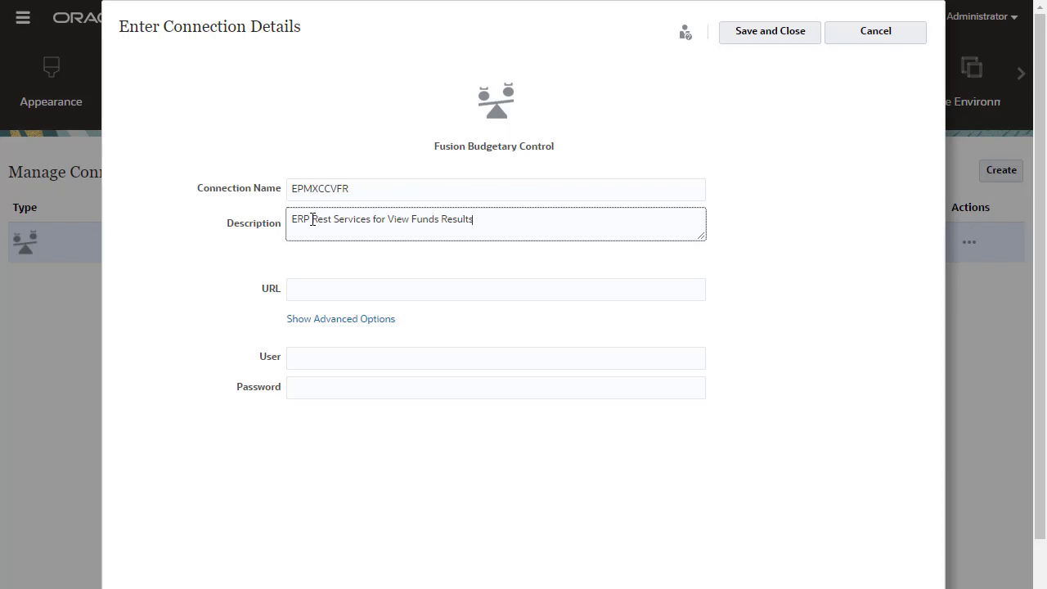
Enter the View Funds Results REST URL, the user name and the password.
left_click(326, 282)
key("ctrl+v")
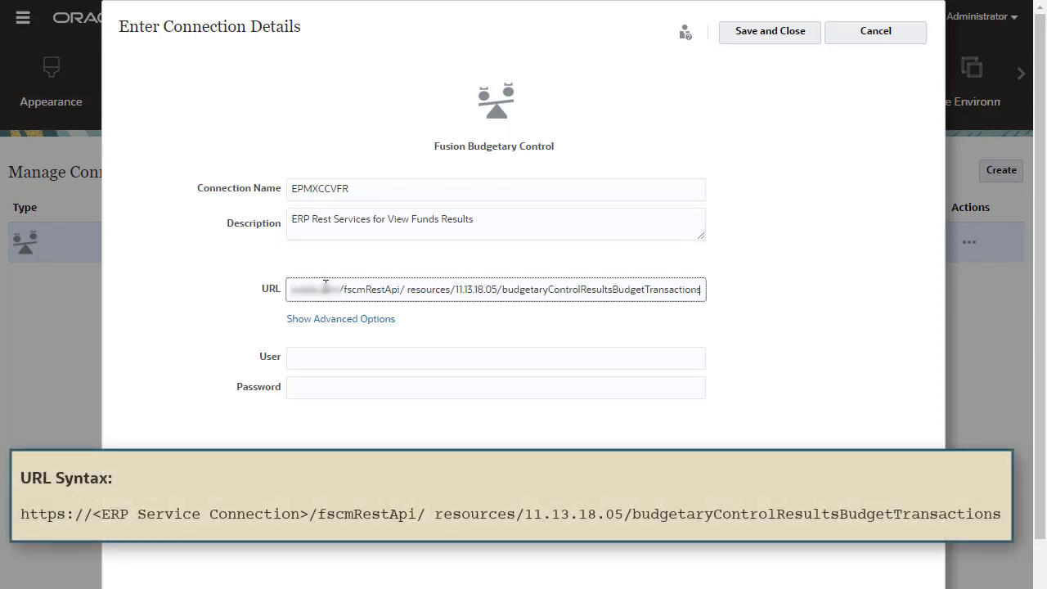
key("Tab")
type("xccuser1")
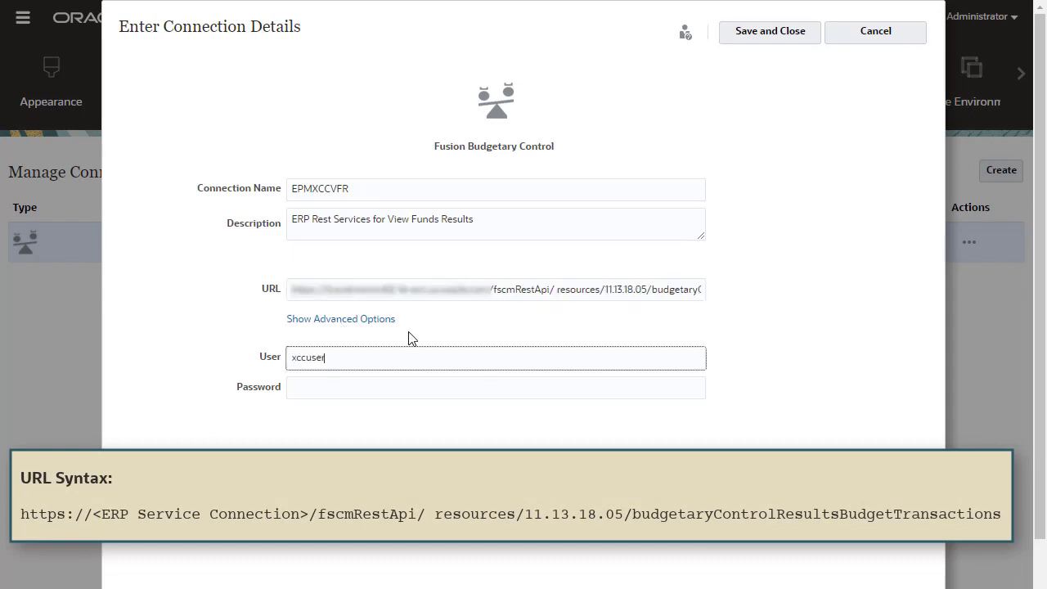
key("Tab")
key("ctrl+v")
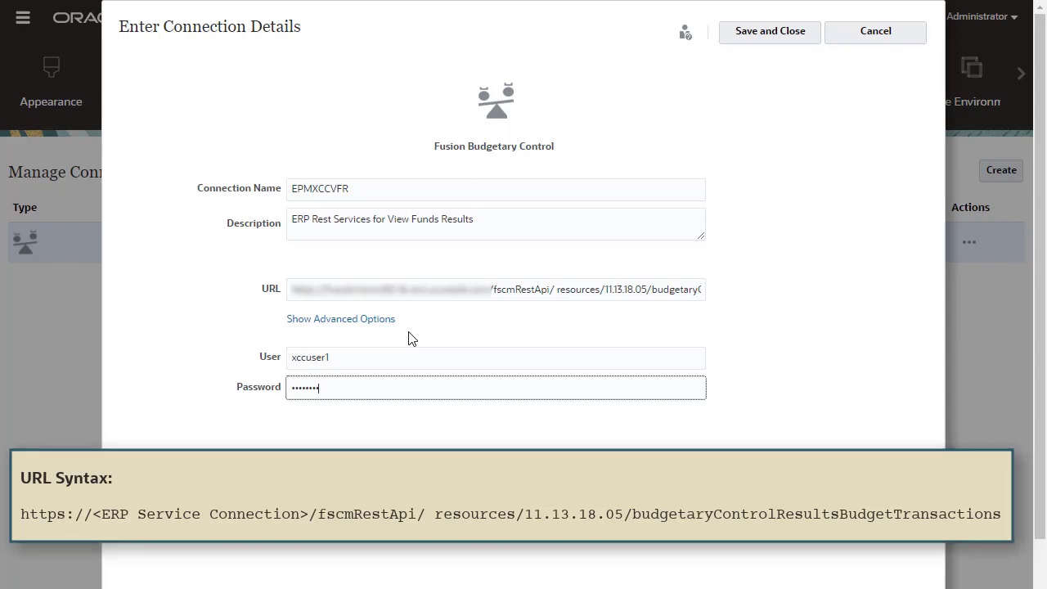
Save EPMXCCVFR and start Fusion Budgetary Control connection EPMXCCDMINTEGRATION with its Data Management description.
left_click(754, 31)
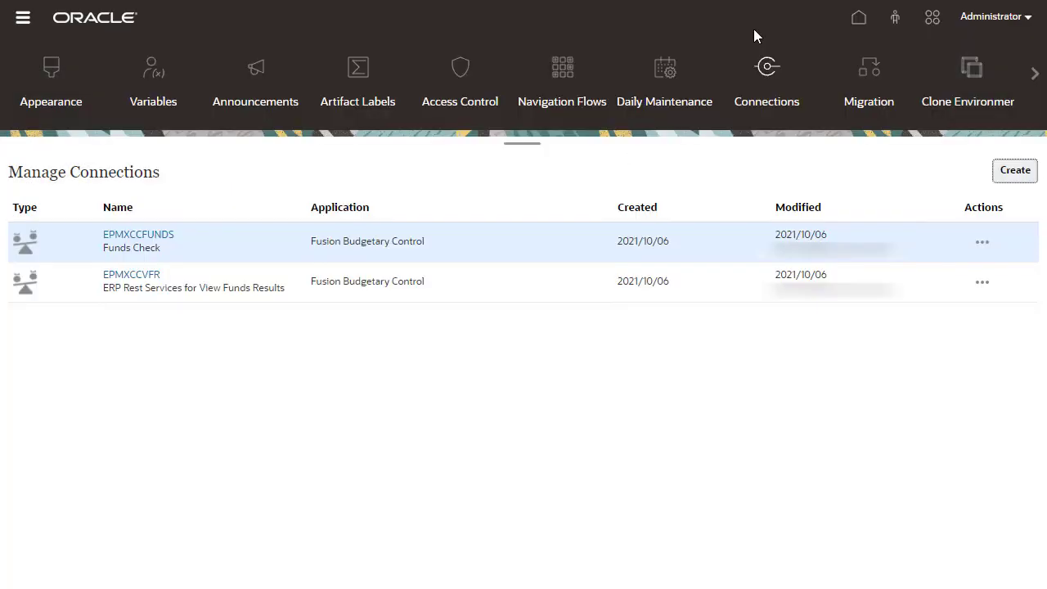
left_click(1007, 170)
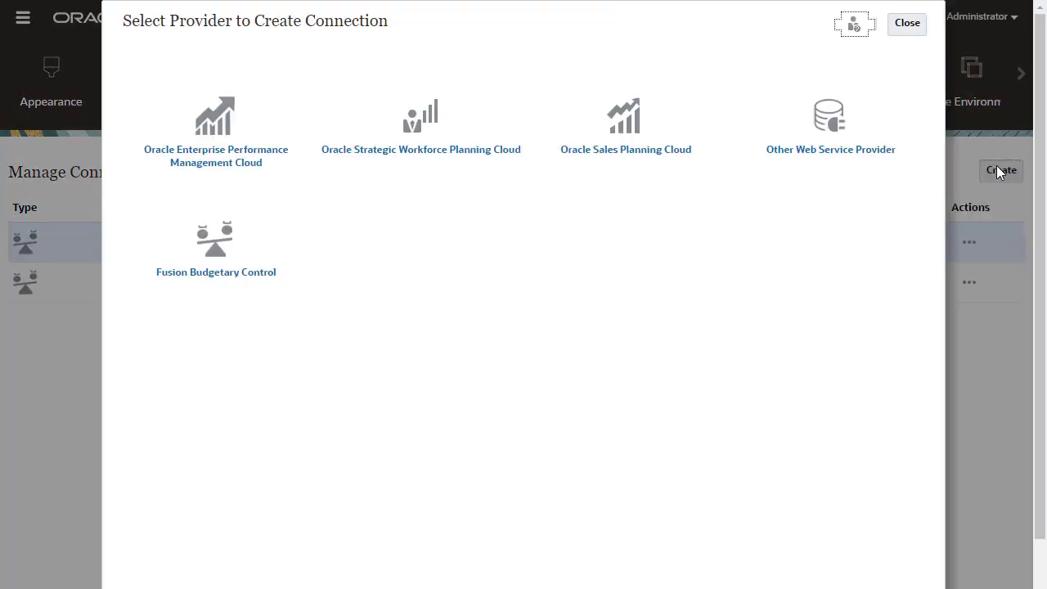
left_click(231, 249)
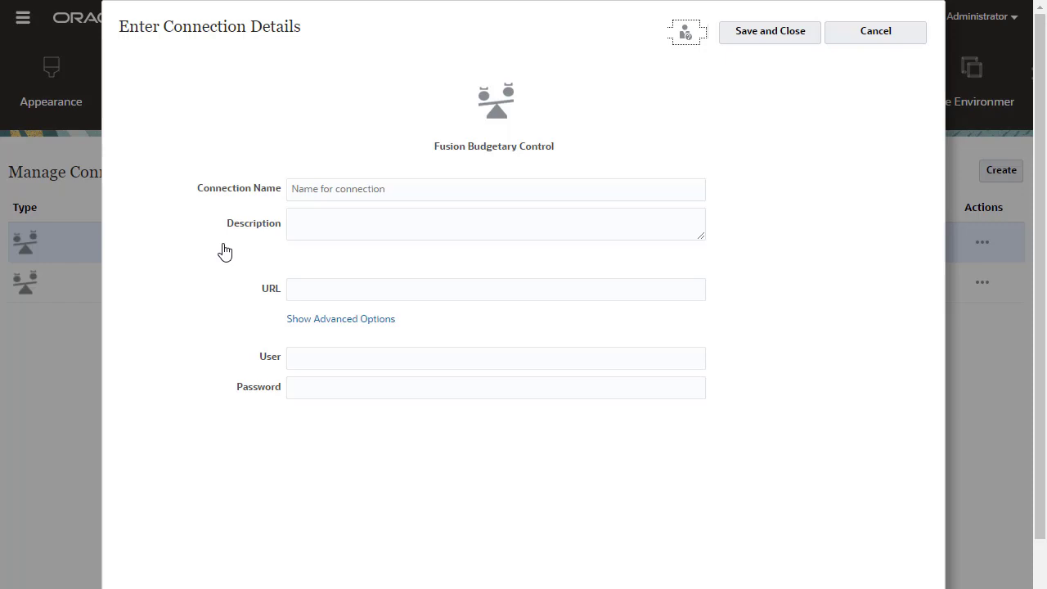
left_click(317, 196)
type("EPMXCCDMINTEGRATION")
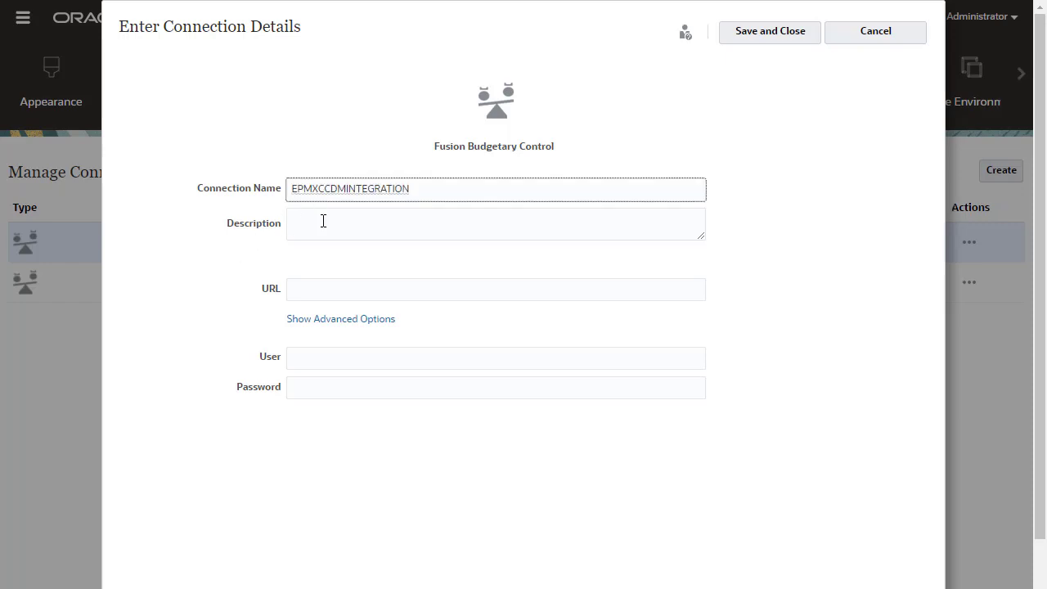
left_click(324, 221)
type("Connect to Data Management and Data Integration")
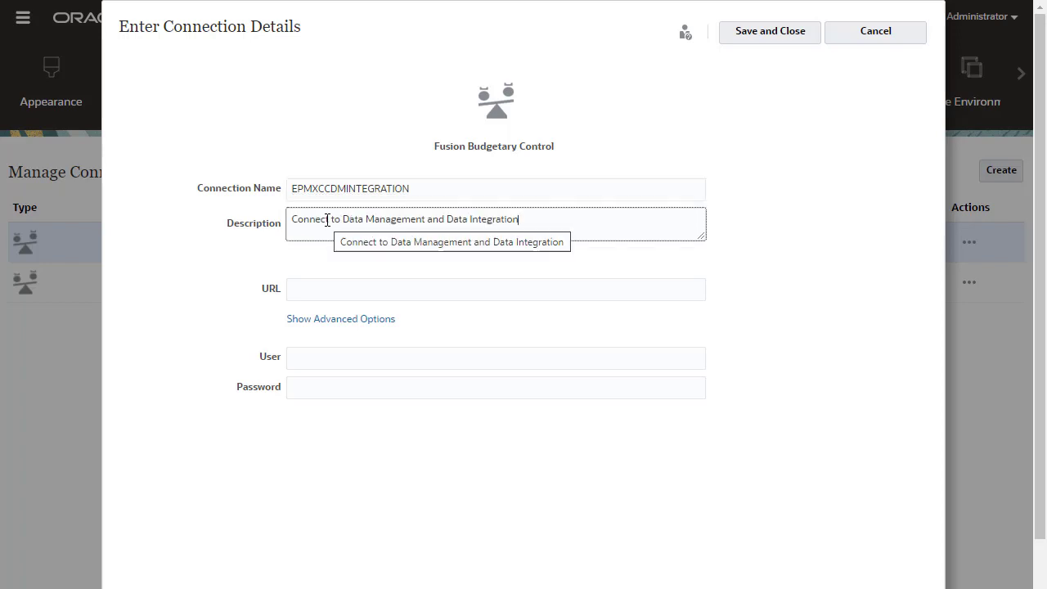
Enter the aif/rest service URL, the user name and the password.
left_click(330, 292)
key("ctrl+v")
left_click(414, 318)
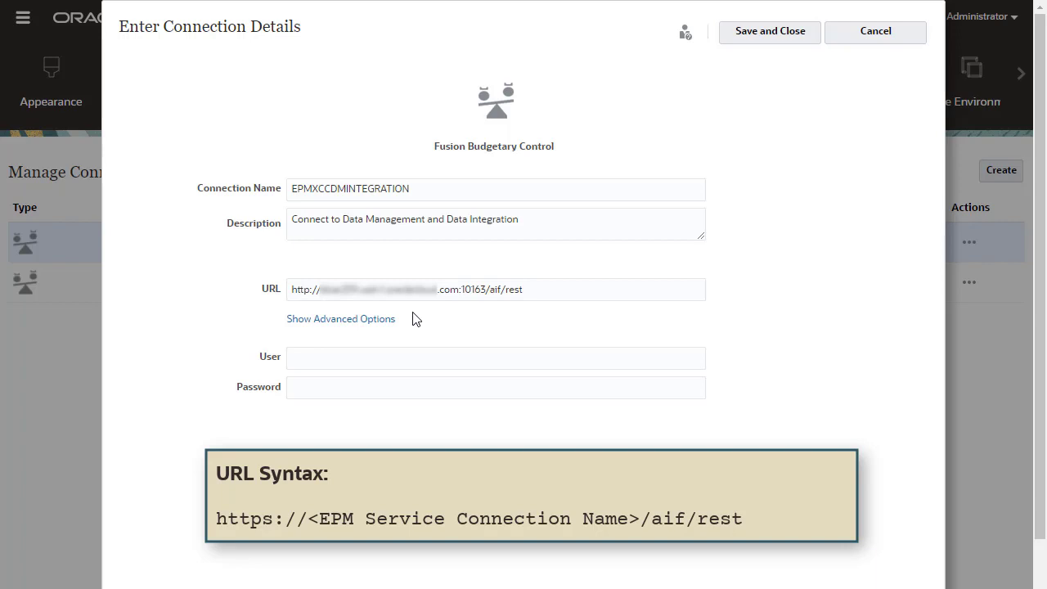
left_click(398, 358)
type("admin")
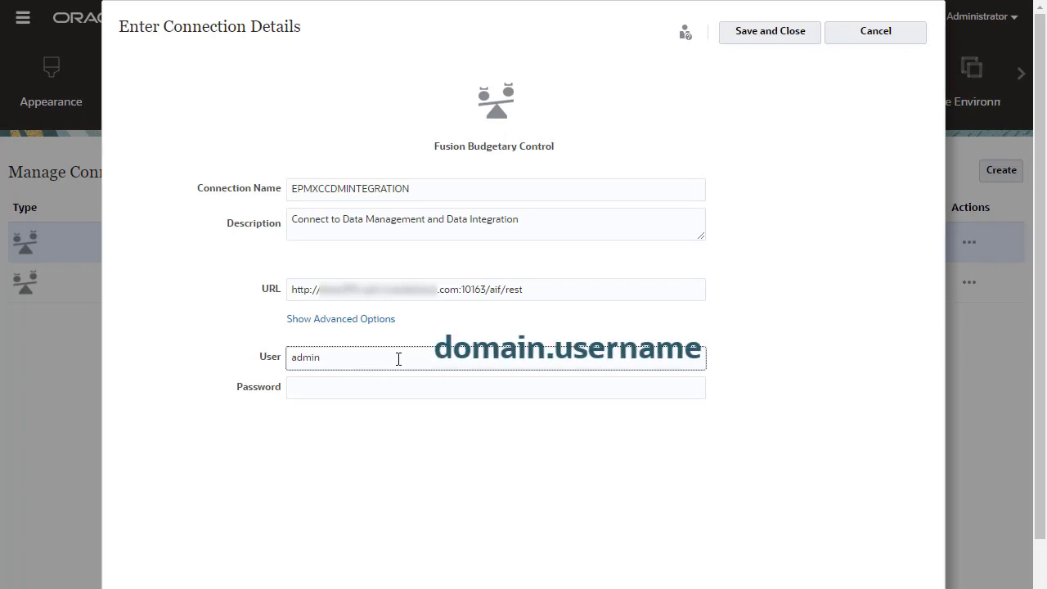
left_click(392, 386)
type("******")
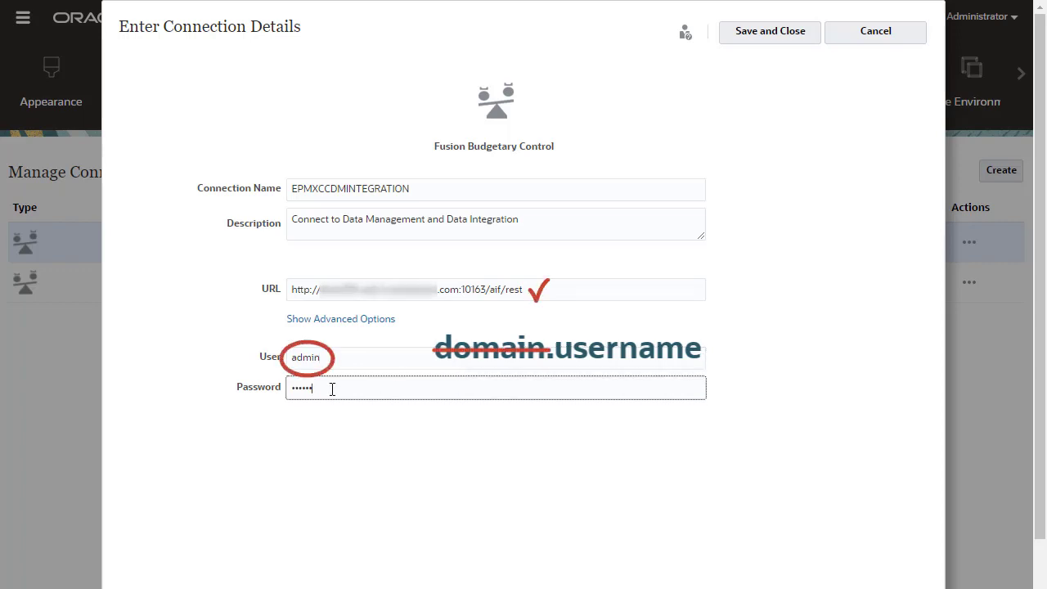
Add advanced parameter EPM Progress Source Detail with value BRtoEPMProgSrcDtl.
left_click(367, 324)
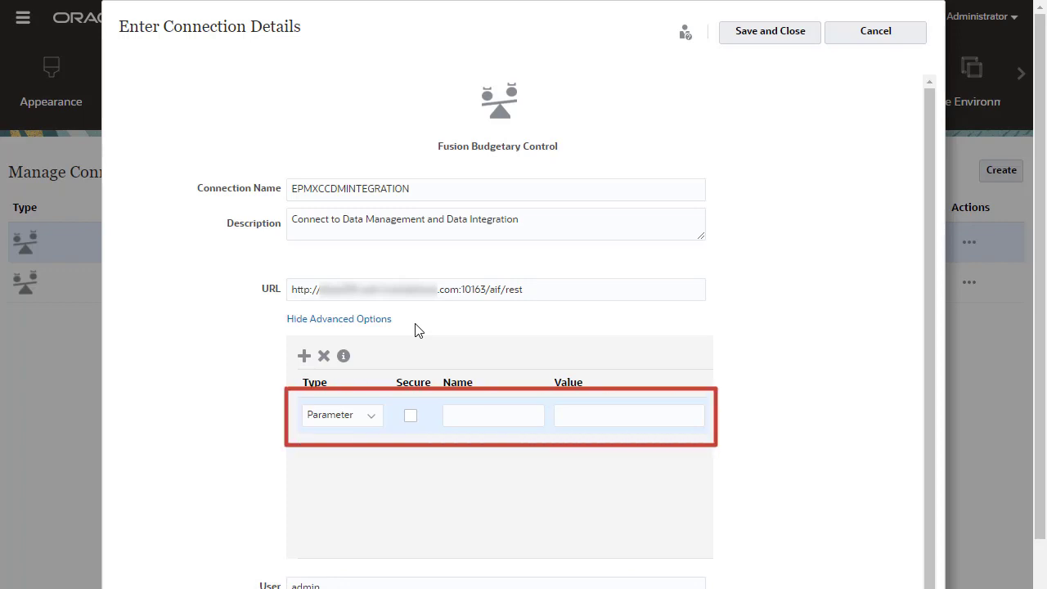
left_click(463, 409)
type("EPM Progress Source Detail")
left_click(536, 454)
left_click(568, 418)
type("BRtoEPMProgSrcDtl")
left_click(761, 484)
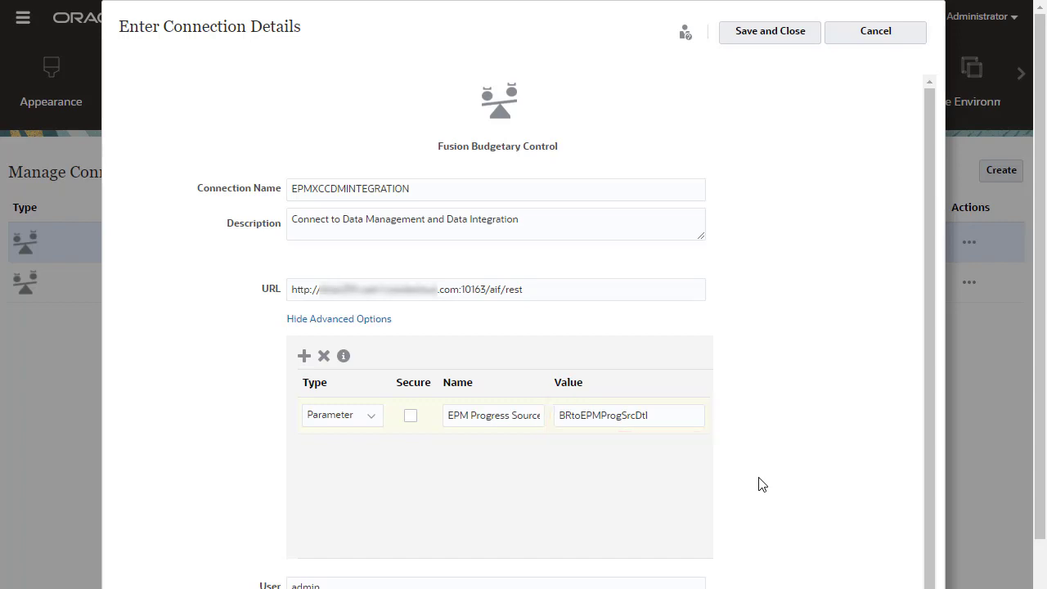
Save and close EPMXCCDMINTEGRATION, returning to Manage Connections.
left_click(770, 31)
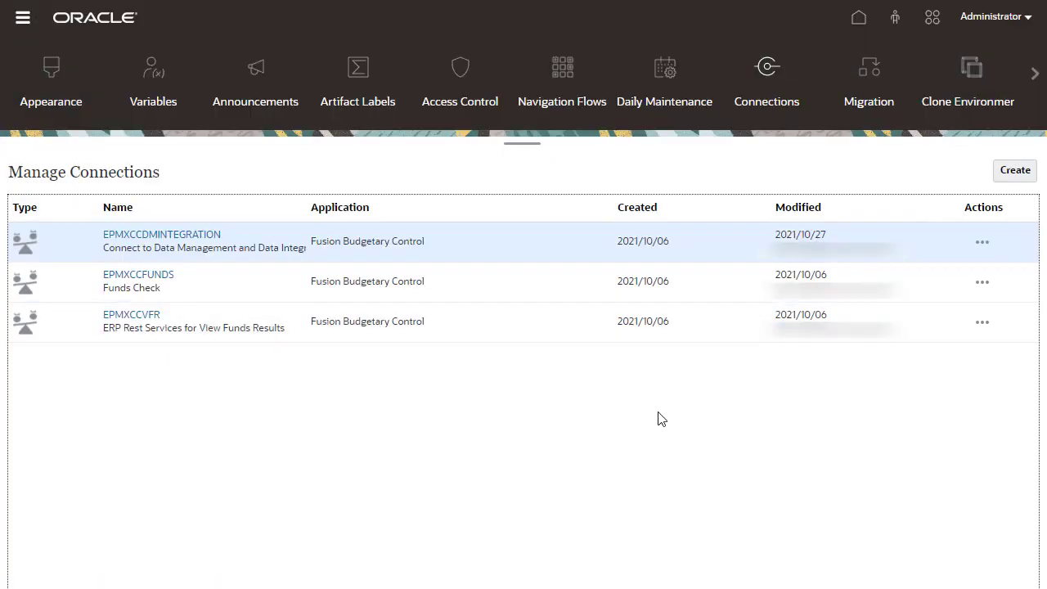